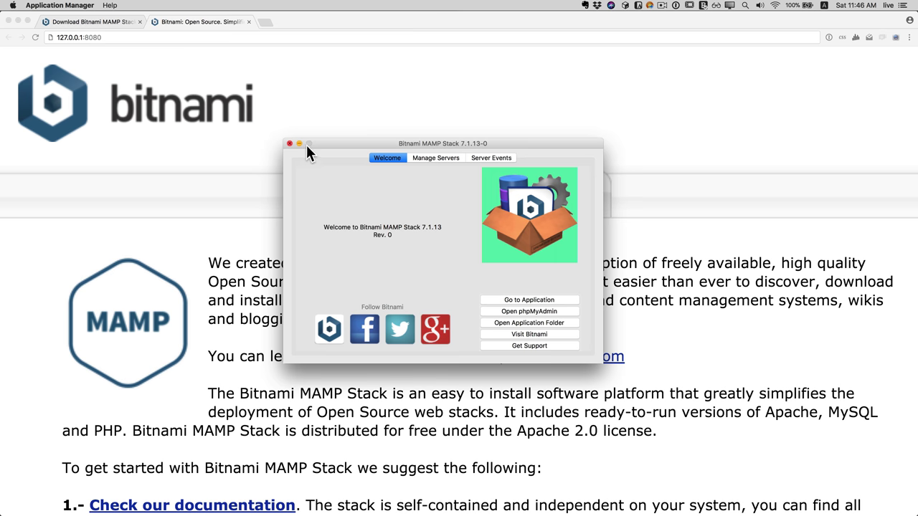
- Switch to Finder and show the contents of the Applications folder
mouse_move(265, 506)
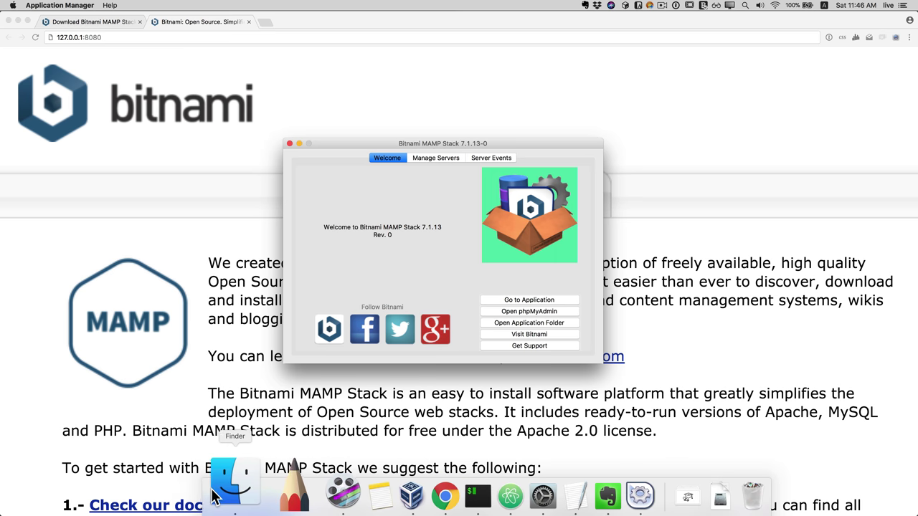
left_click(223, 493)
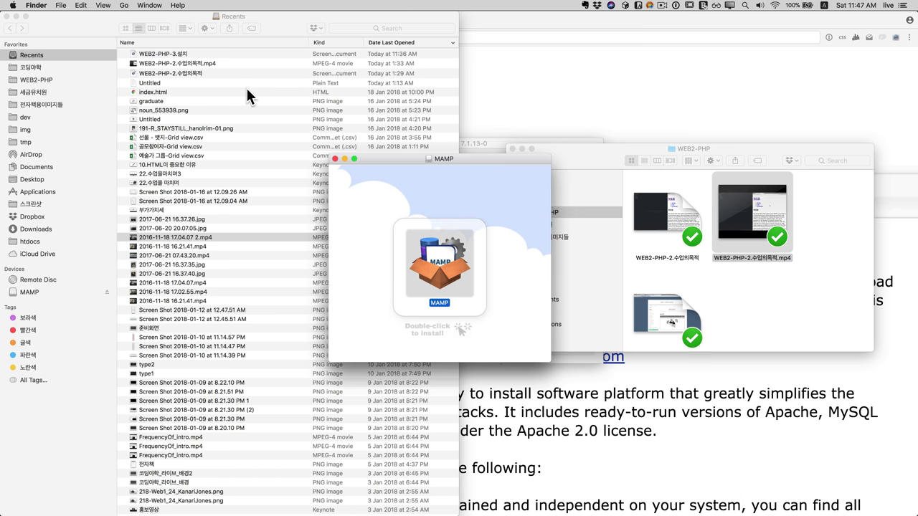
left_click(43, 191)
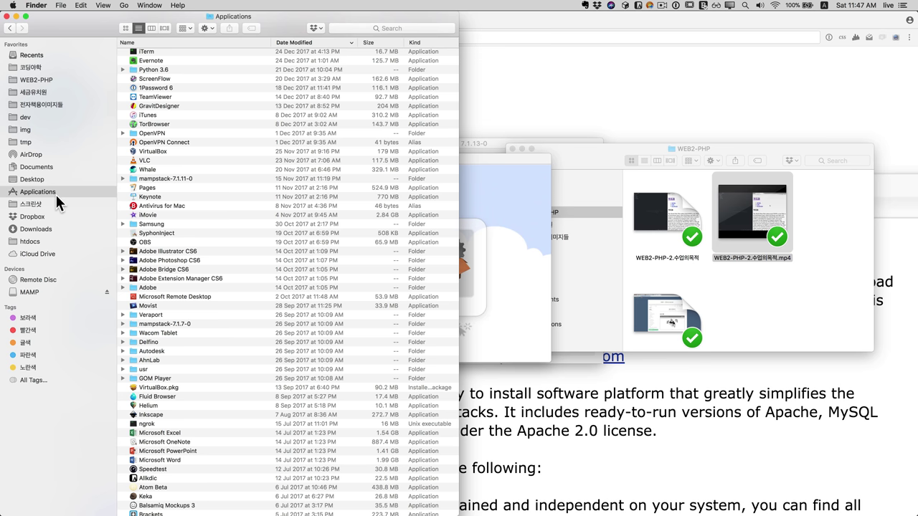
- Sort the Applications folder by name and open the mampstack-7.1.13-0 folder
left_click(180, 327)
scroll(179, 327, "down", 3)
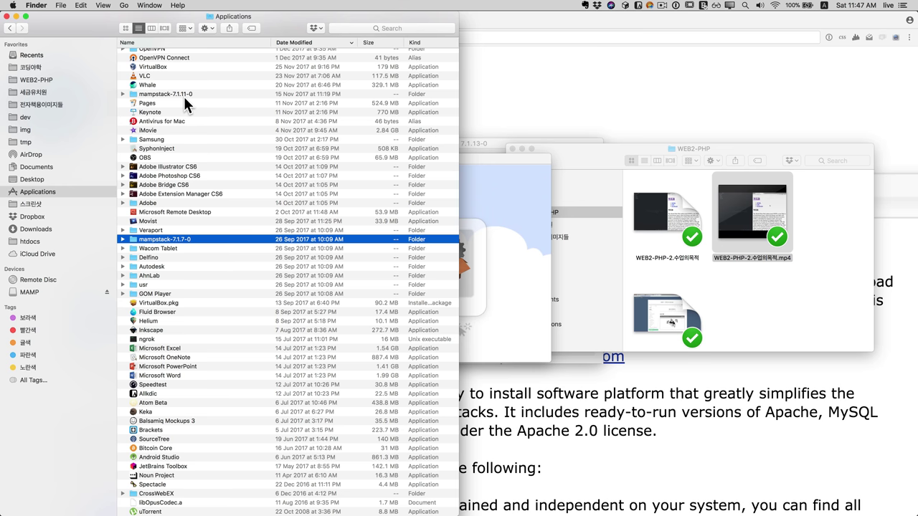
left_click(190, 39)
scroll(192, 104, "up", 10)
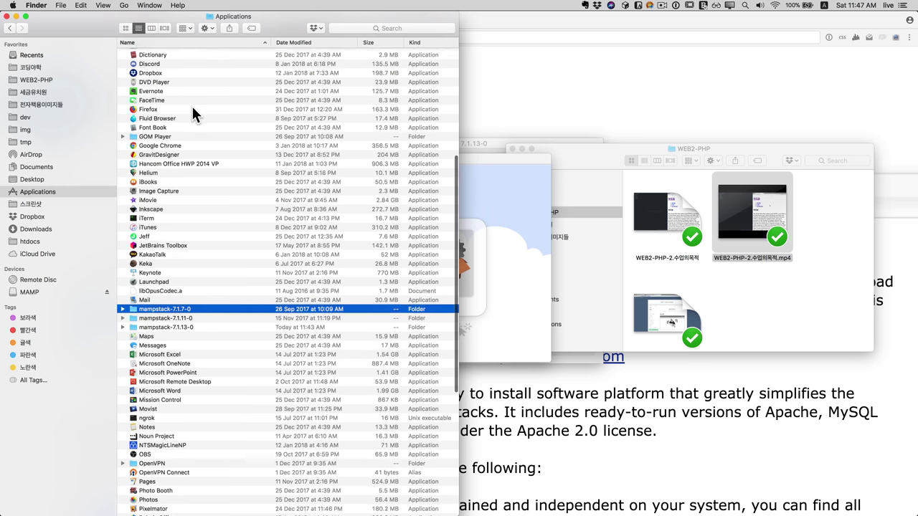
scroll(191, 104, "down", 10)
scroll(222, 132, "up", 5)
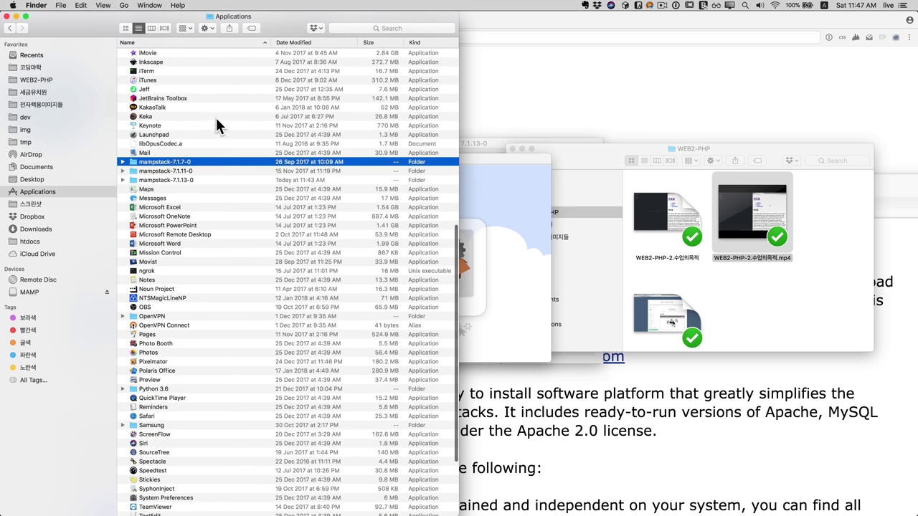
left_click(192, 179)
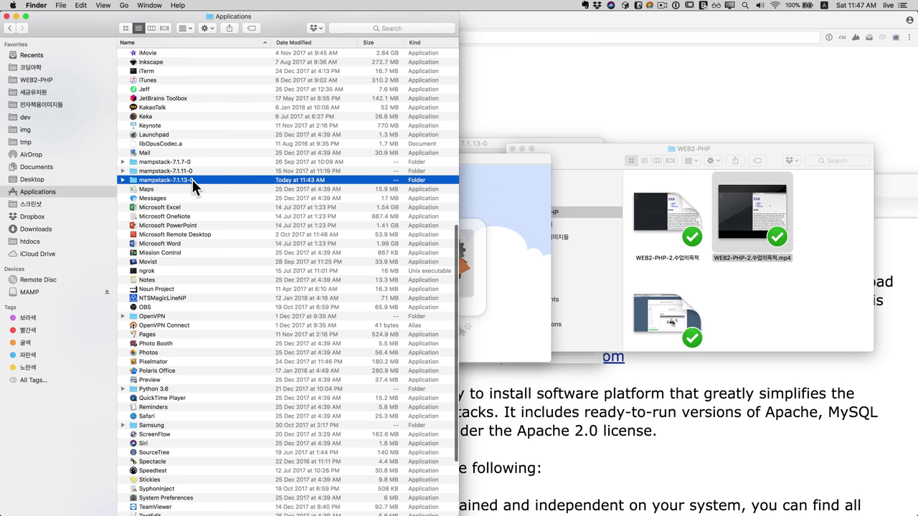
double_click(191, 179)
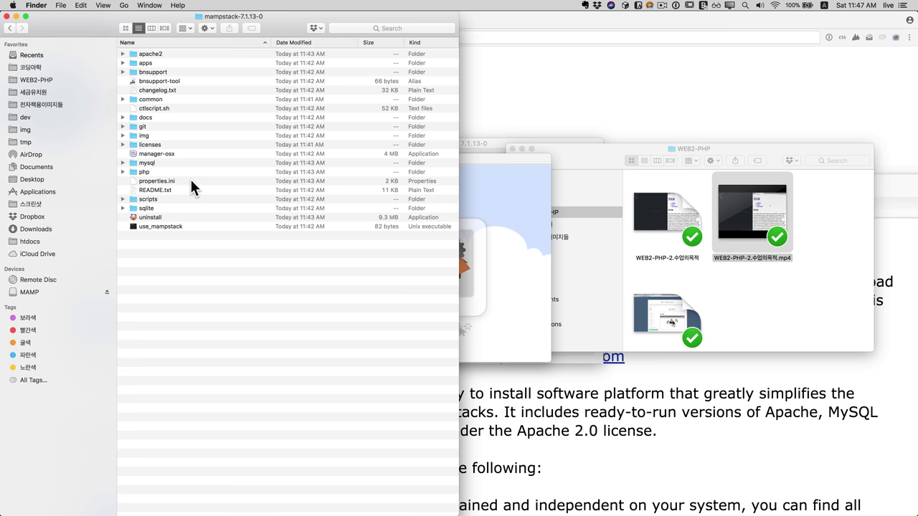
- Look over the apache2, mysql and php folders inside the mampstack-7.1.13-0 folder
left_click(152, 56)
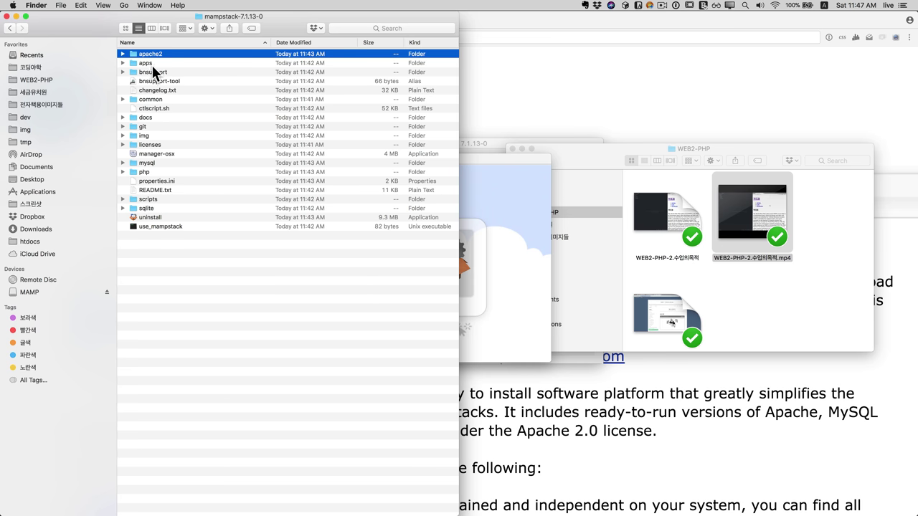
left_click(157, 164)
left_click(147, 172)
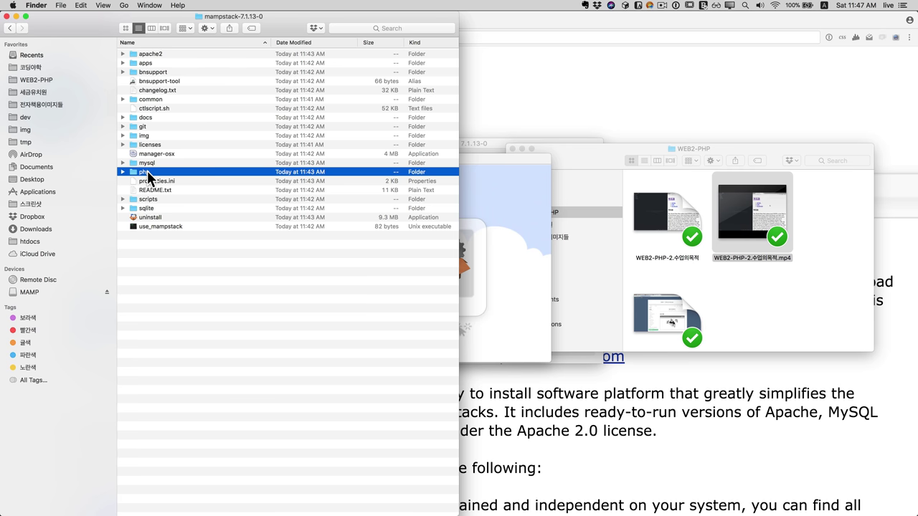
- Close the MAMP installer window and launch manager-osx from the mampstack-7.1.13-0 folder
left_click(158, 154)
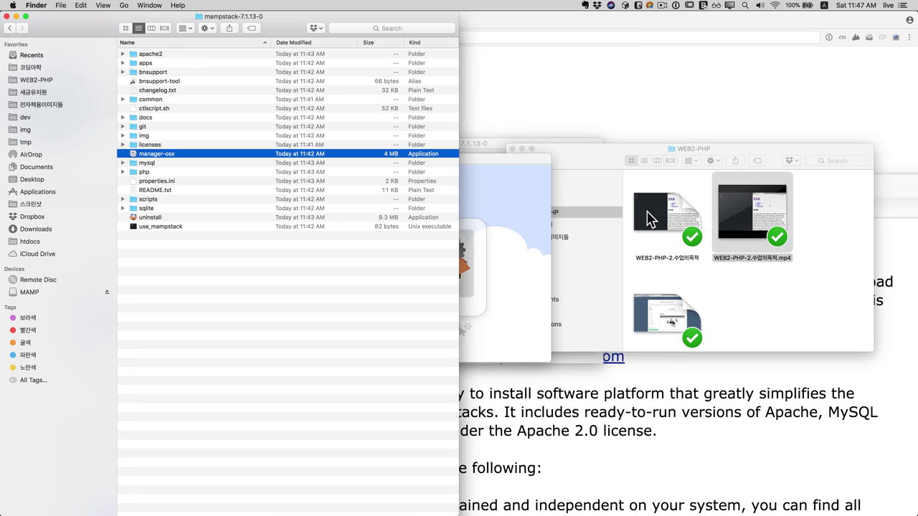
left_click(514, 220)
left_click(335, 159)
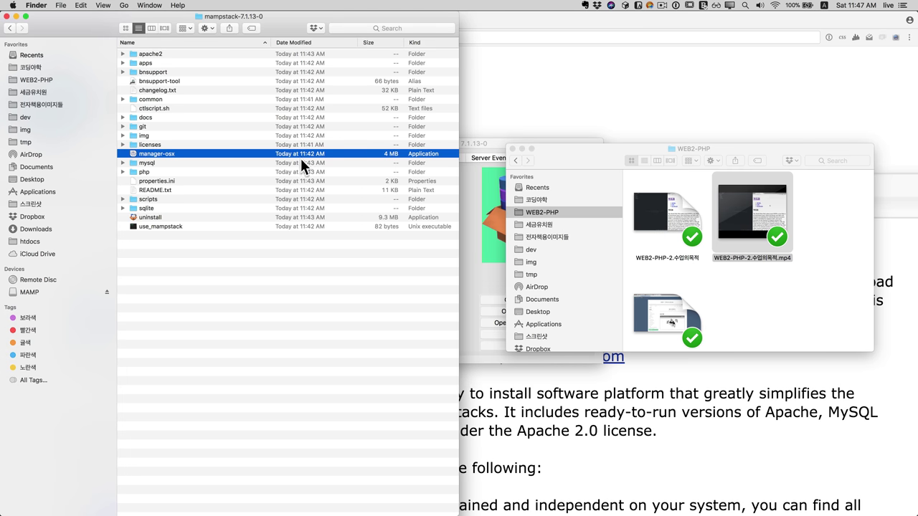
double_click(237, 156)
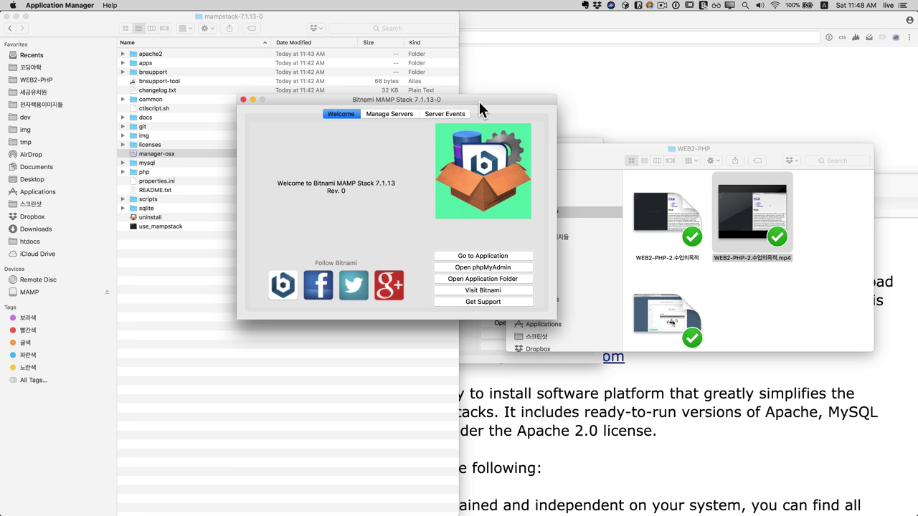
- Check the status of the MySQL Database and Apache Web Server in the Bitnami server manager
left_click(398, 114)
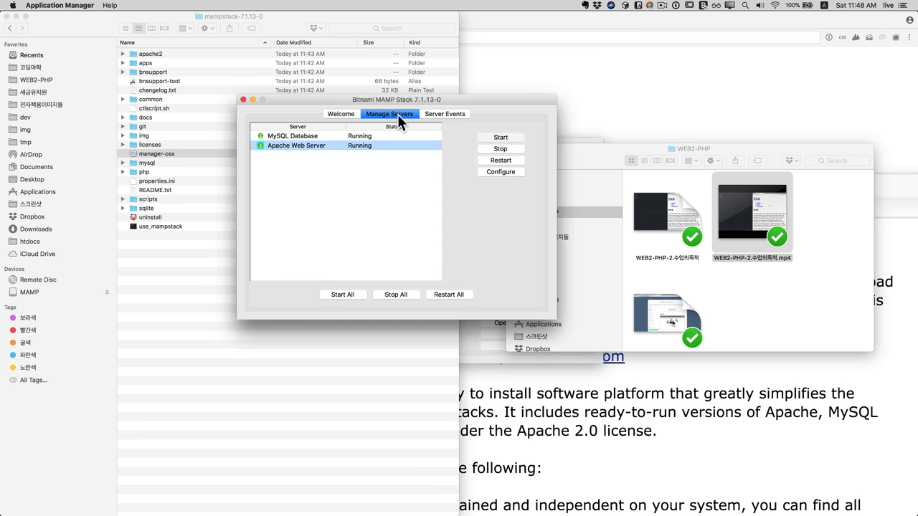
left_click(314, 136)
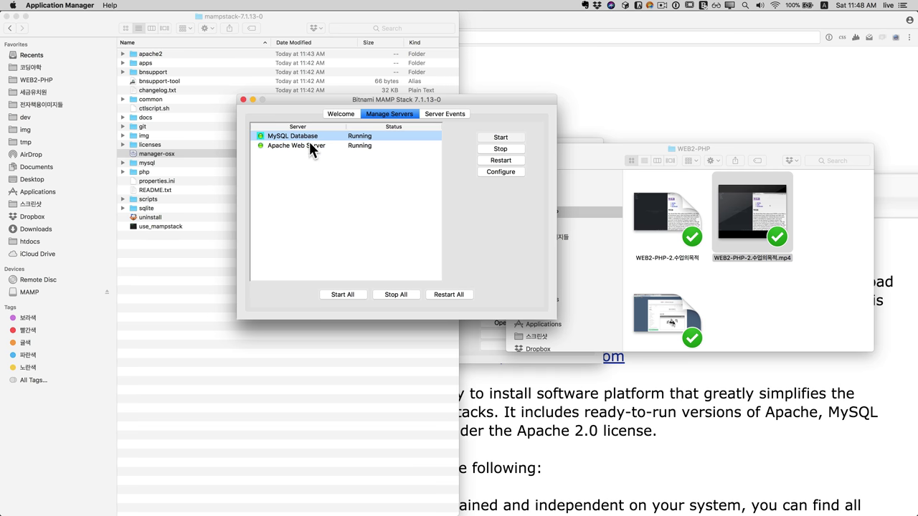
left_click(302, 147)
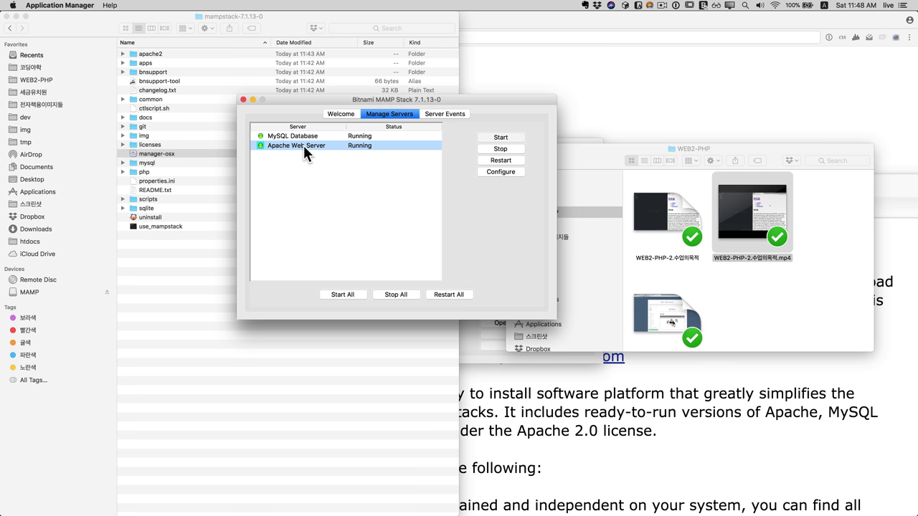
left_click(308, 138)
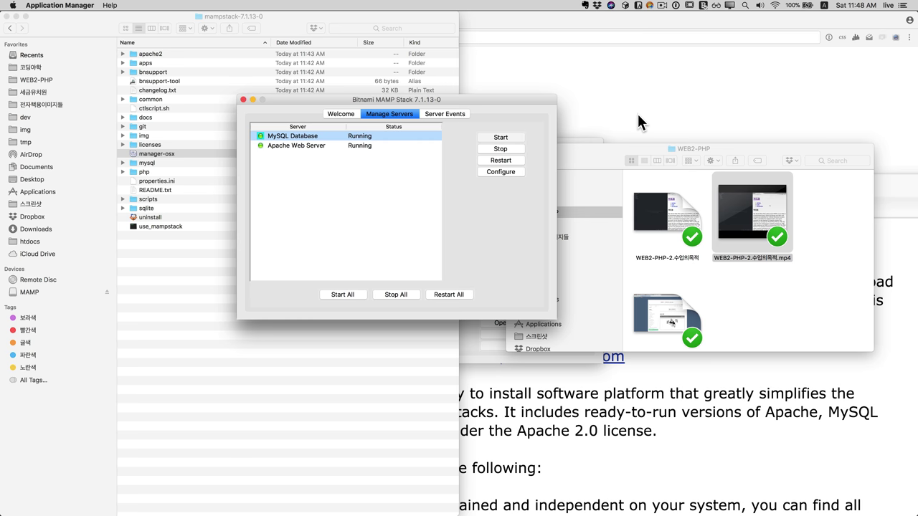
left_click(340, 143)
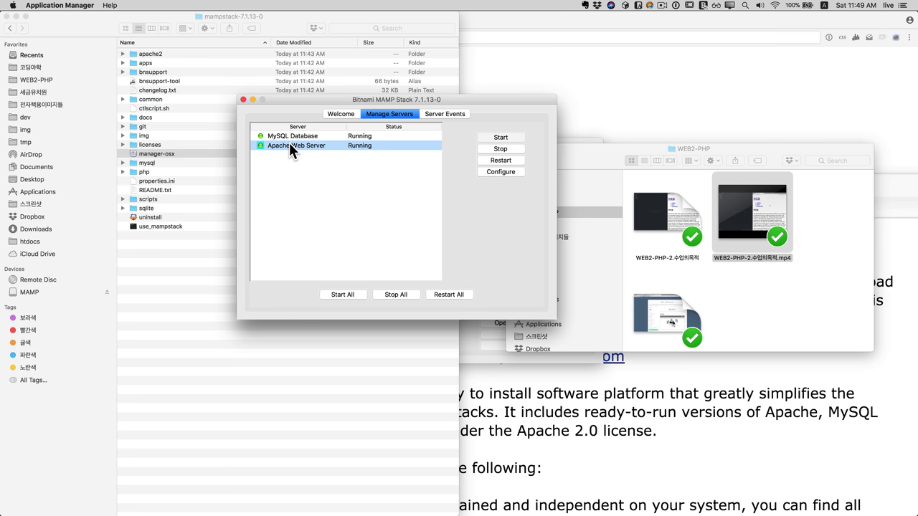
- Return to Finder, open the htdocs folder inside apache2 and move all of its contents to the trash
double_click(176, 53)
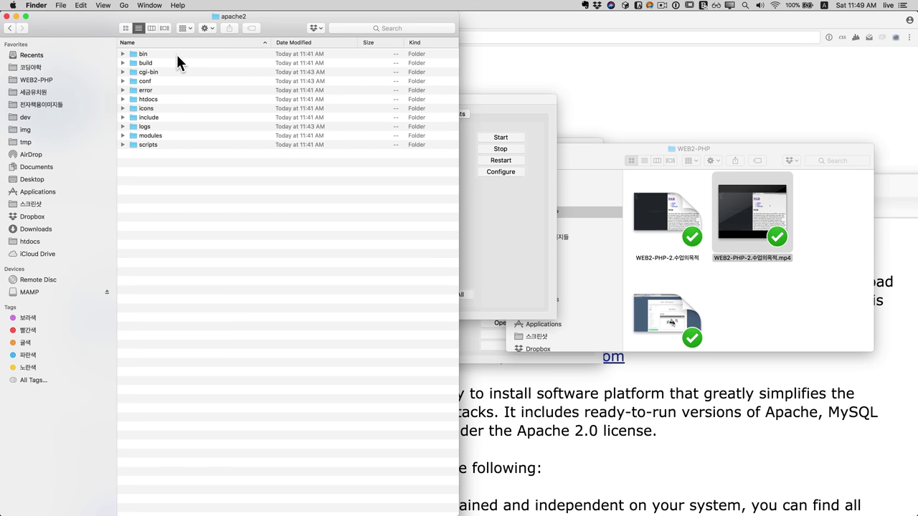
double_click(164, 99)
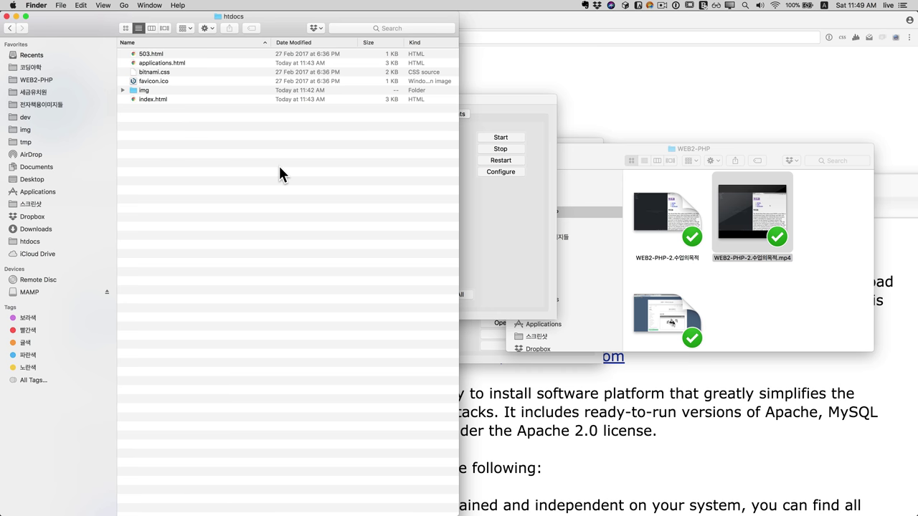
key("super+a")
key("super+BackSpace")
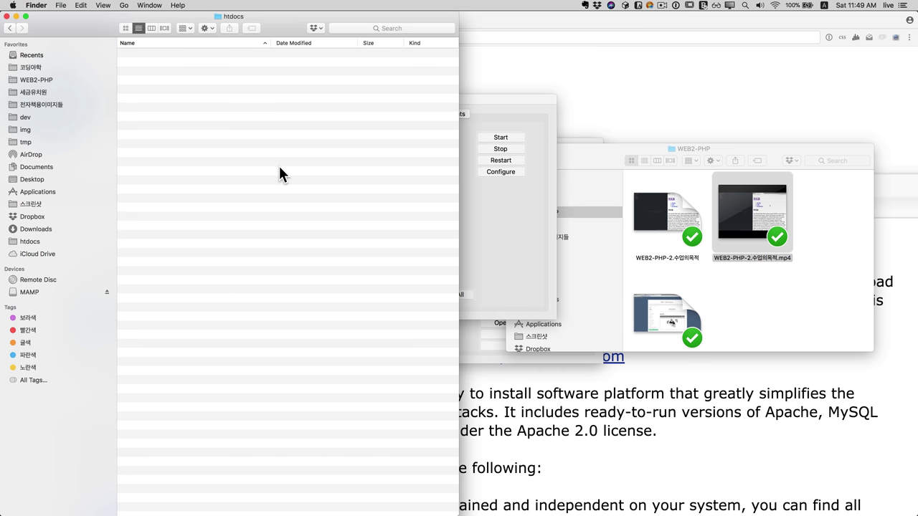
- Switch to the Atom editor and place its window on the right half of the screen, beside Finder
key("super+space")
type("atom")
key("Return")
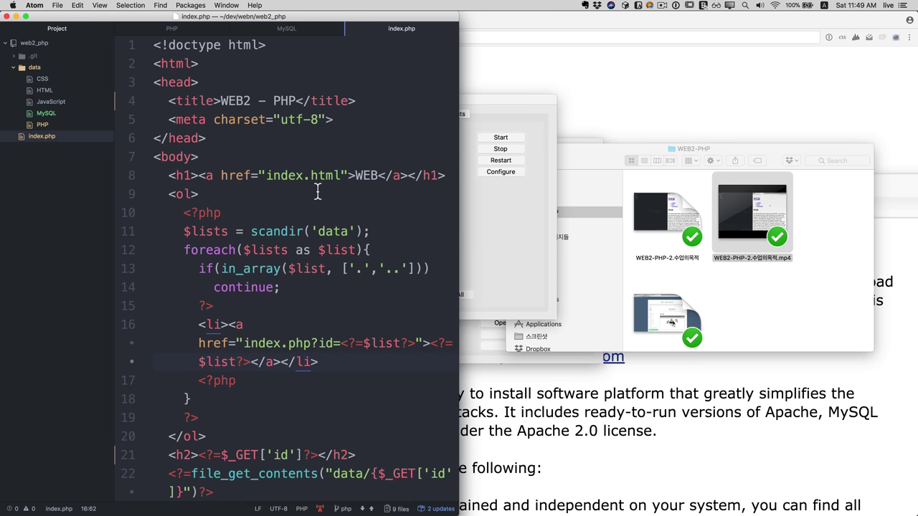
key("super+alt+Right")
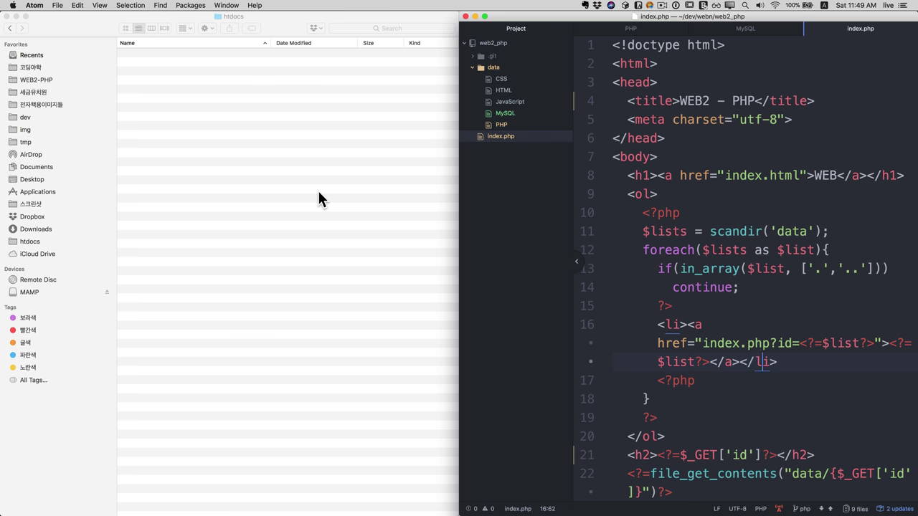
- Collapse the web2_php project tree and close the open PHP, MySQL and index.php files
left_click(494, 44)
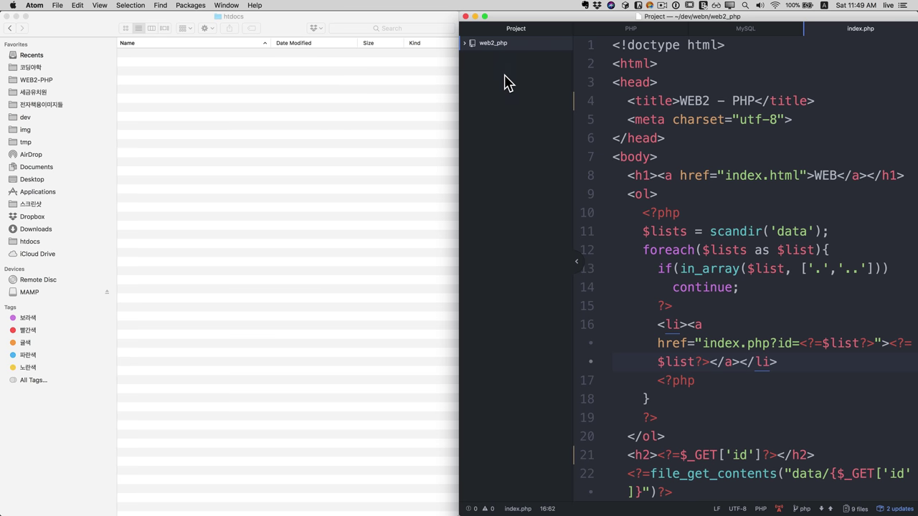
key("super+w")
key("super+w")
key("super+w")
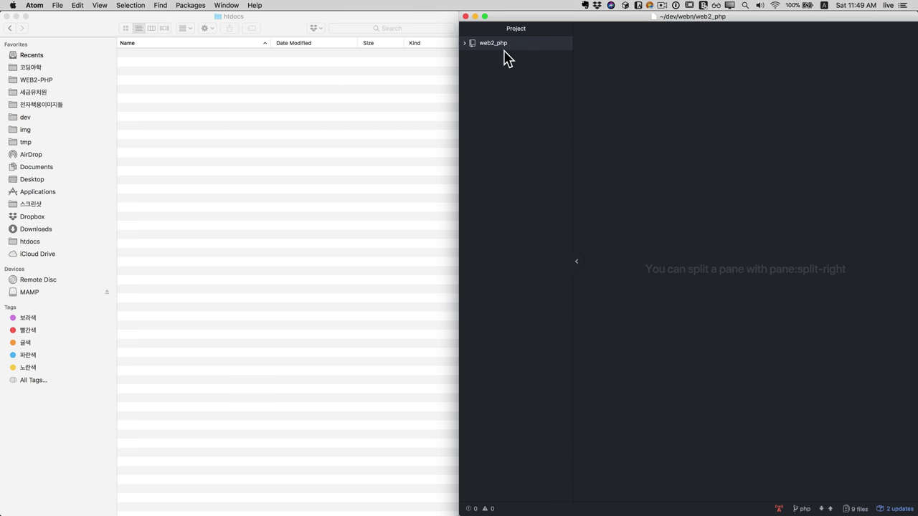
- Remove the web2_php project folder from the editor so no project is loaded
right_click(504, 50)
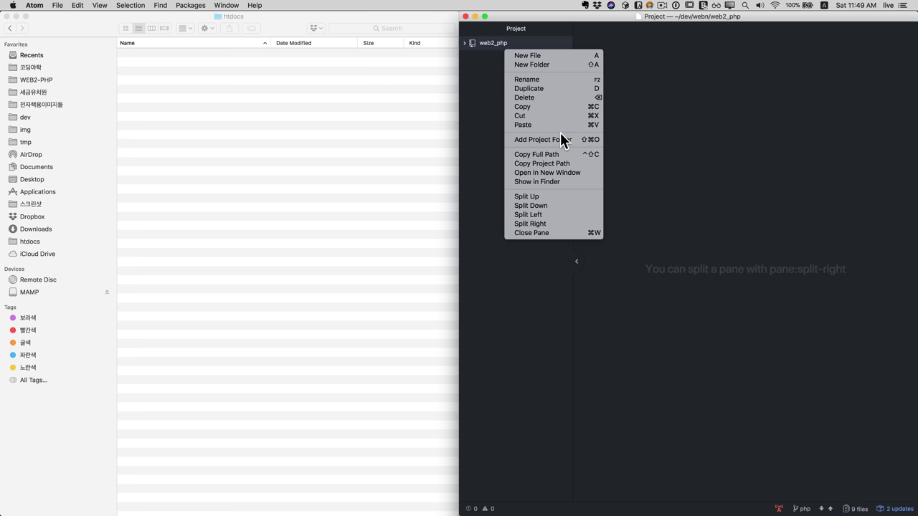
left_click(492, 42)
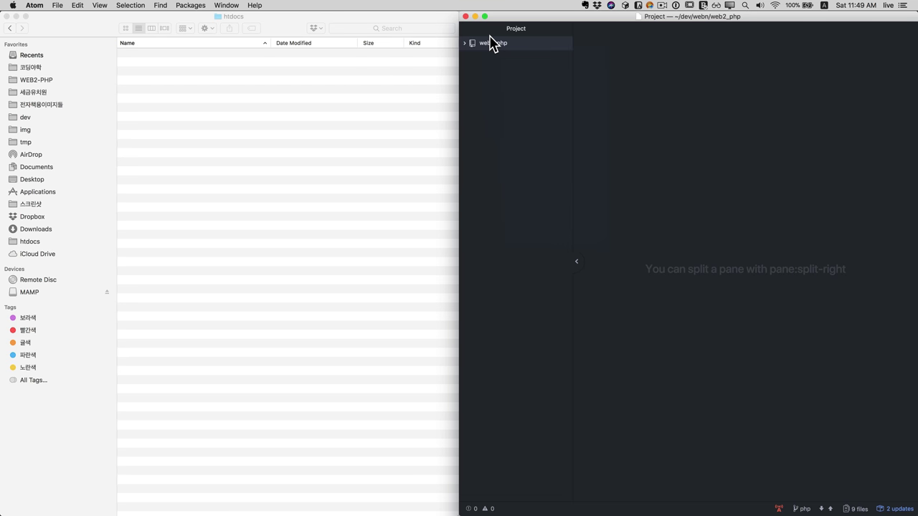
right_click(492, 42)
left_click(545, 140)
right_click(529, 111)
left_click(494, 133)
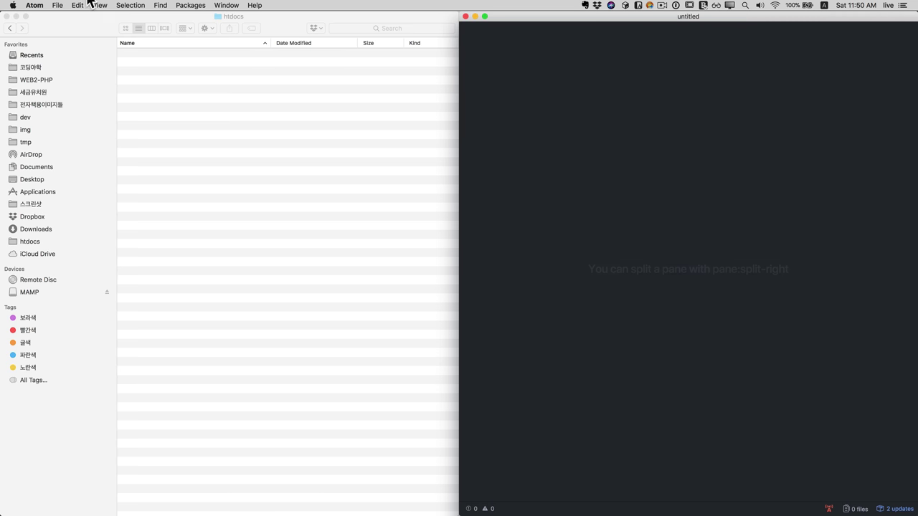
- Add the htdocs folder from Applications/mampstack-7.1.13-0/apache2 as the project folder
left_click(62, 6)
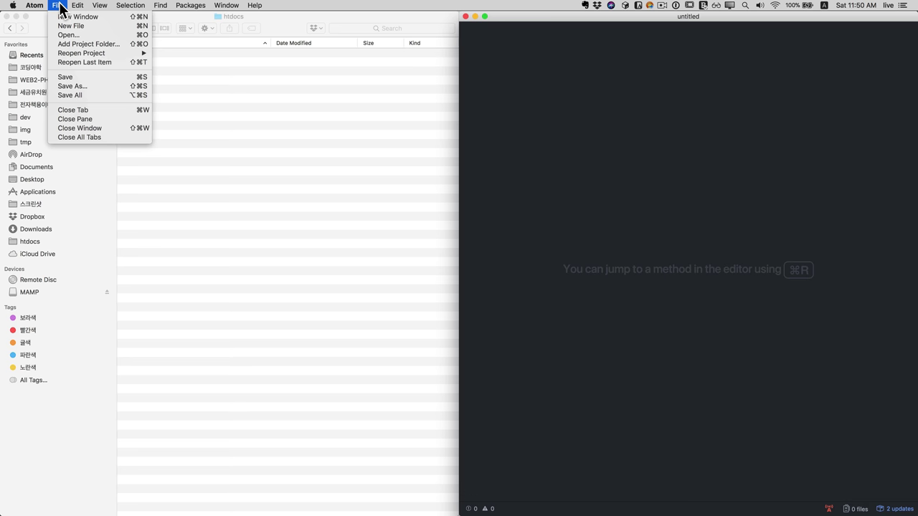
left_click(95, 44)
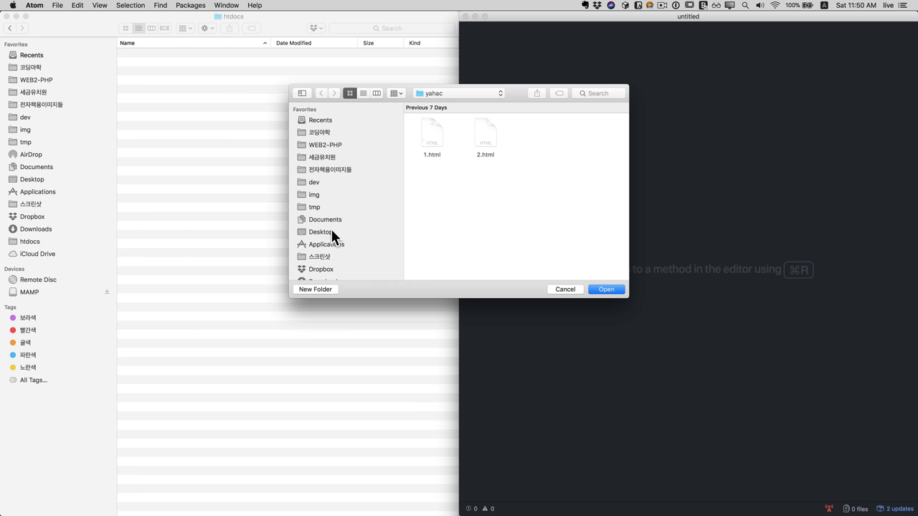
left_click(331, 244)
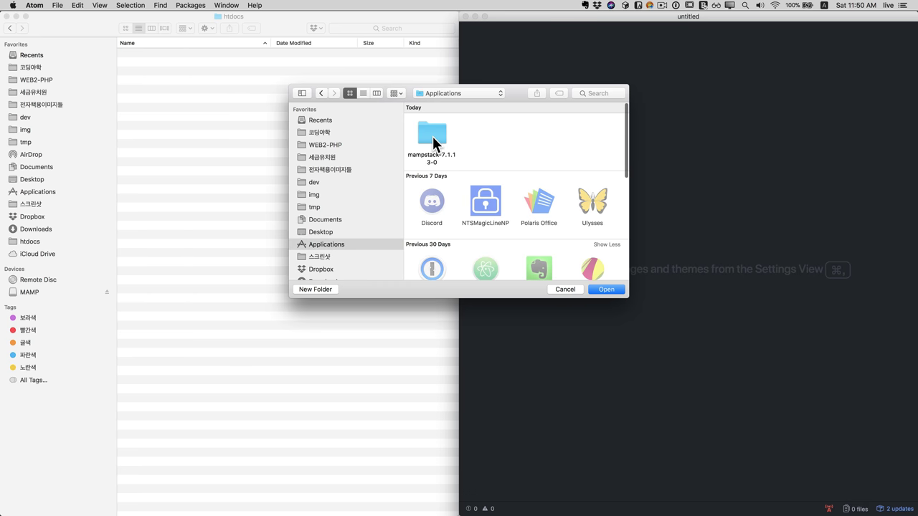
double_click(434, 135)
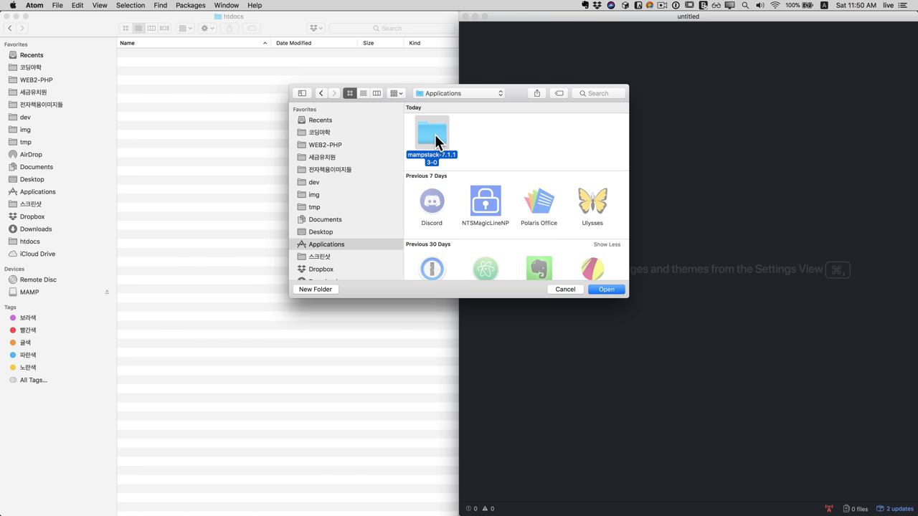
double_click(434, 134)
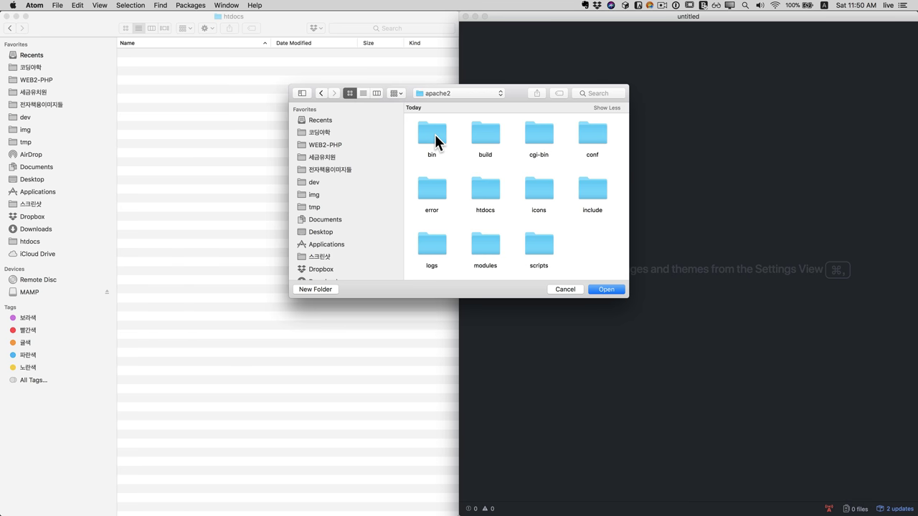
double_click(485, 198)
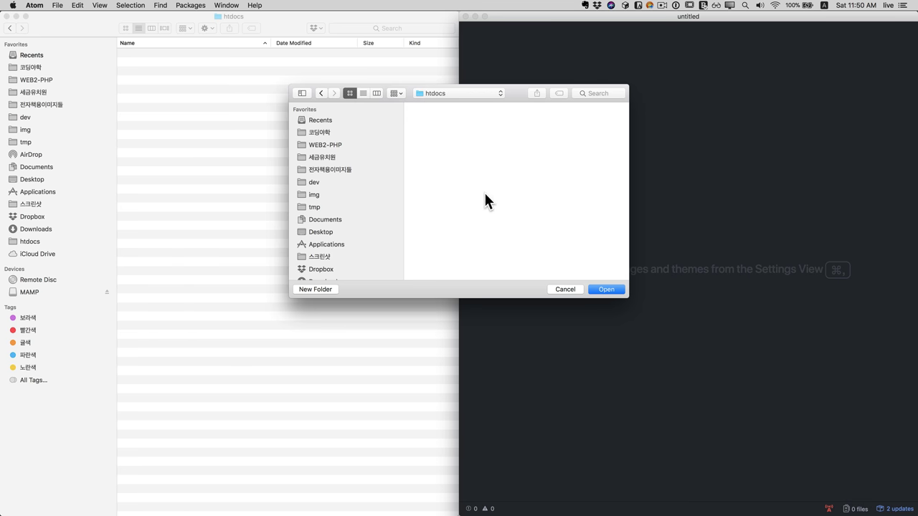
left_click(612, 290)
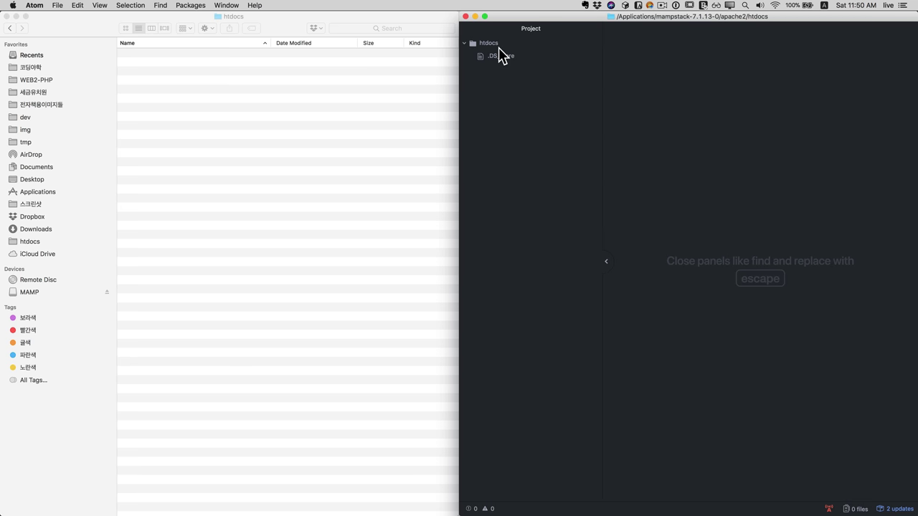
- Create a new file named test.php in the htdocs project folder
right_click(495, 44)
left_click(524, 46)
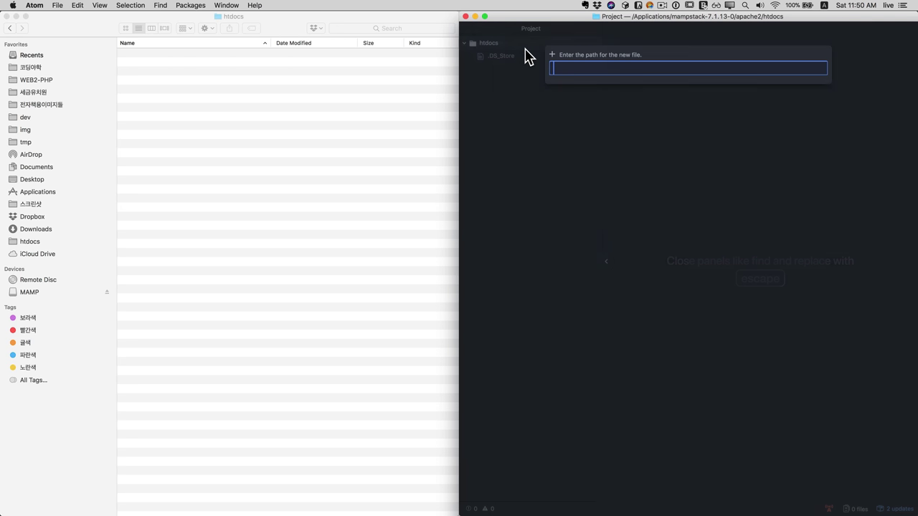
type("test.php")
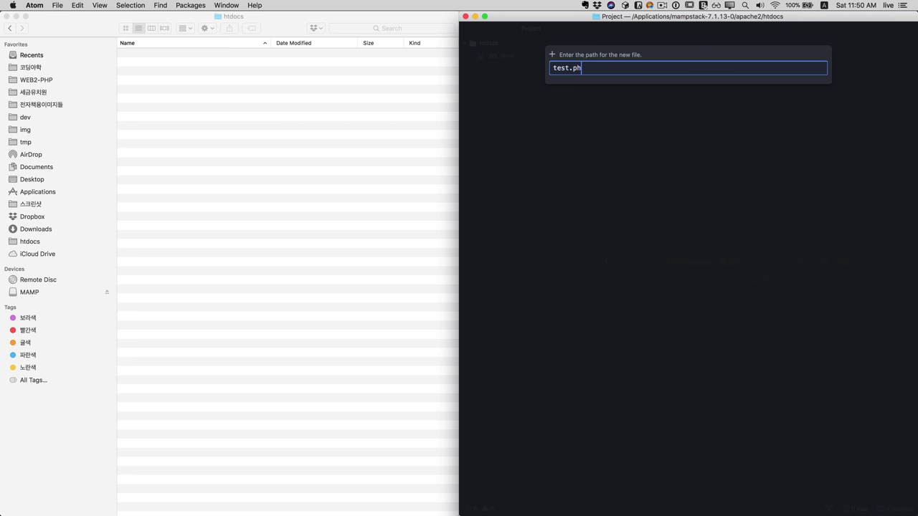
key("Return")
- Add the opening <?php and closing ?> tags to test.php with an empty line between them
type("<?php")
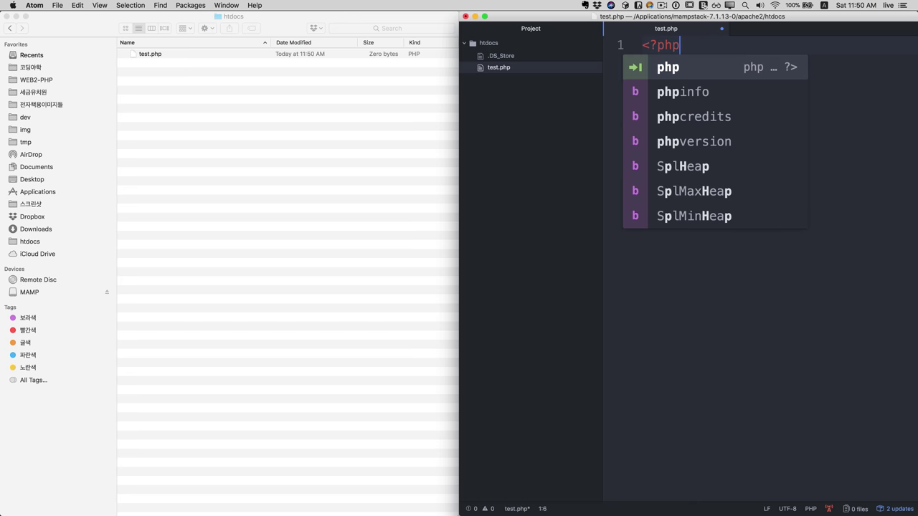
key("Return")
key("Return")
key("Right")
key("BackSpace")
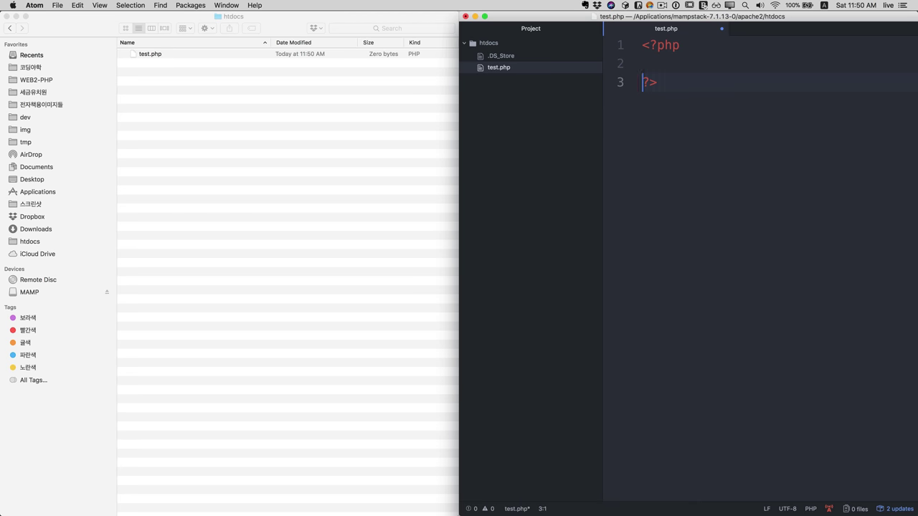
key("Up")
- Write the phpinfo(); call between the PHP tags and save test.php
type("php")
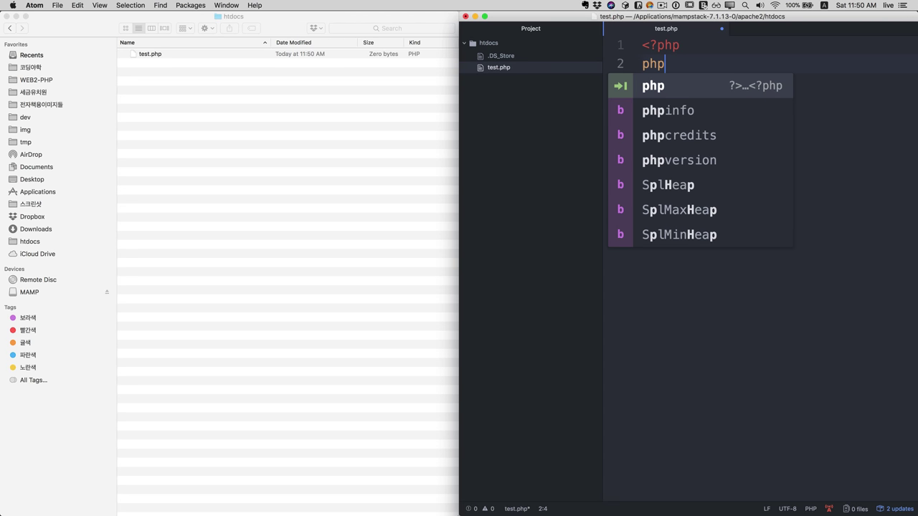
type("if")
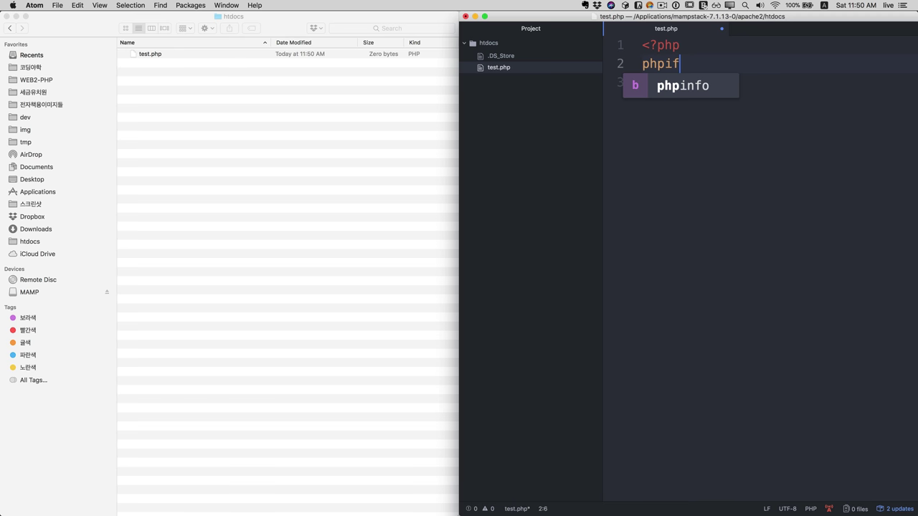
type("o")
key("BackSpace")
type("n")
key("BackSpace")
key("BackSpace")
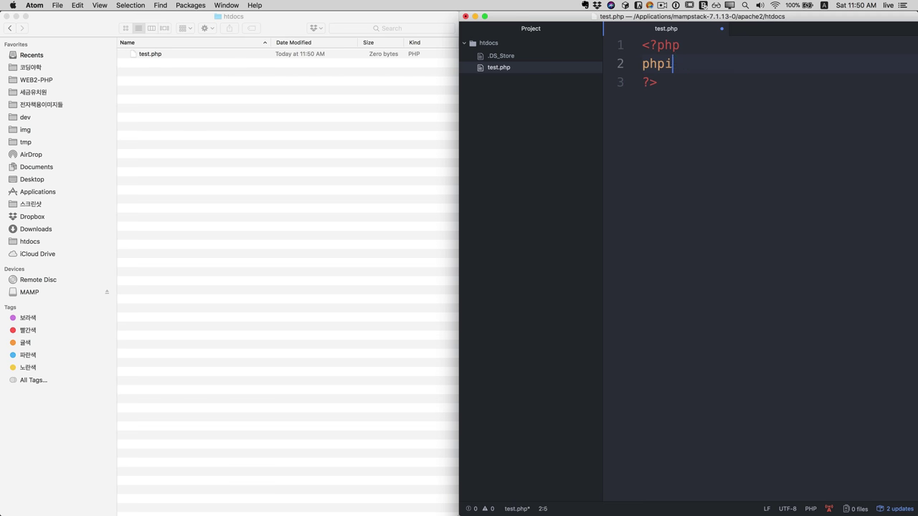
type("nfo();")
key("super+s")
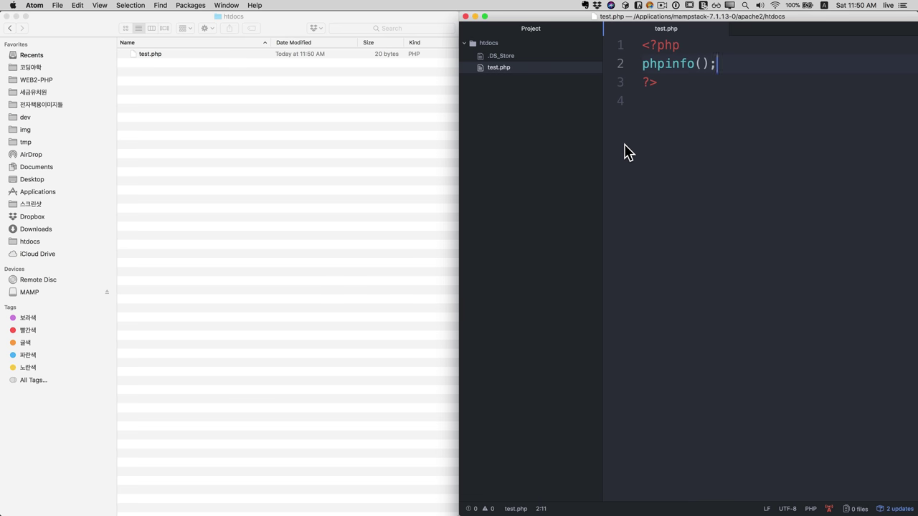
- Switch to Google Chrome and replace the address of the Bitnami page with 127.0.0.1:8080
mouse_move(387, 511)
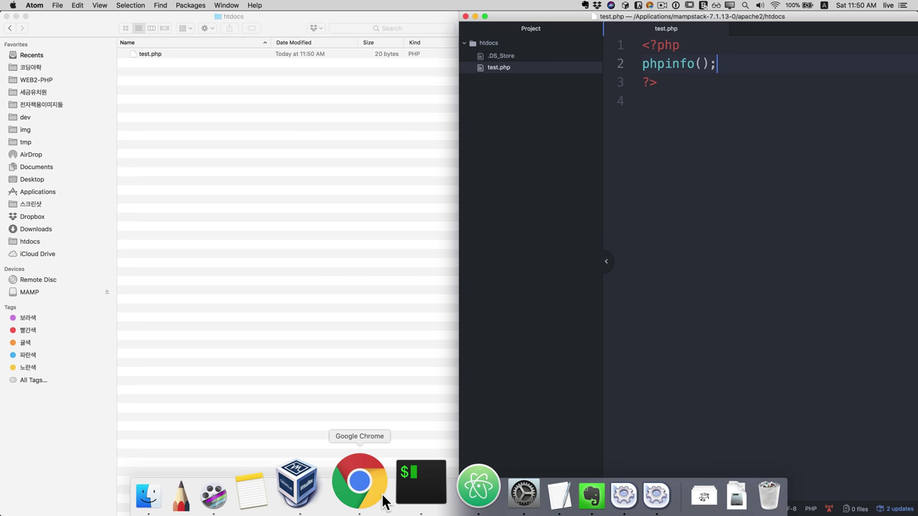
left_click(384, 499)
key("super+l")
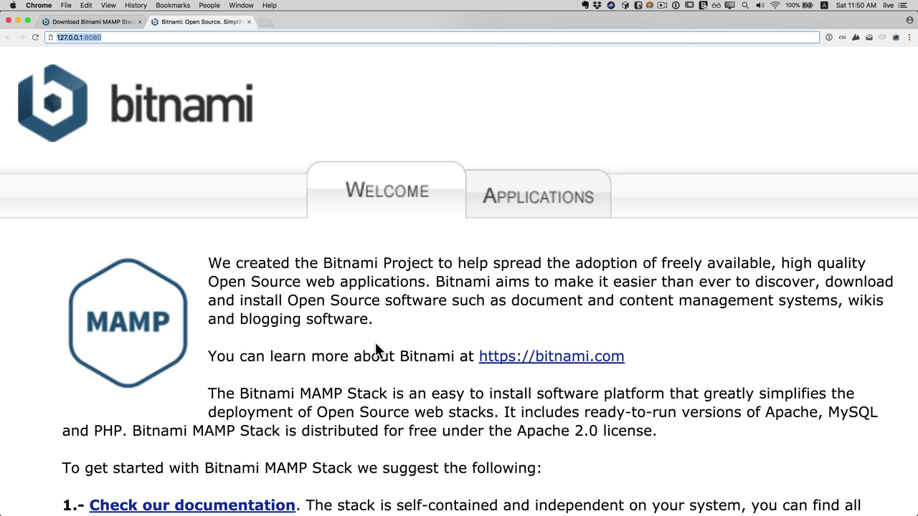
key("BackSpace")
type("1")
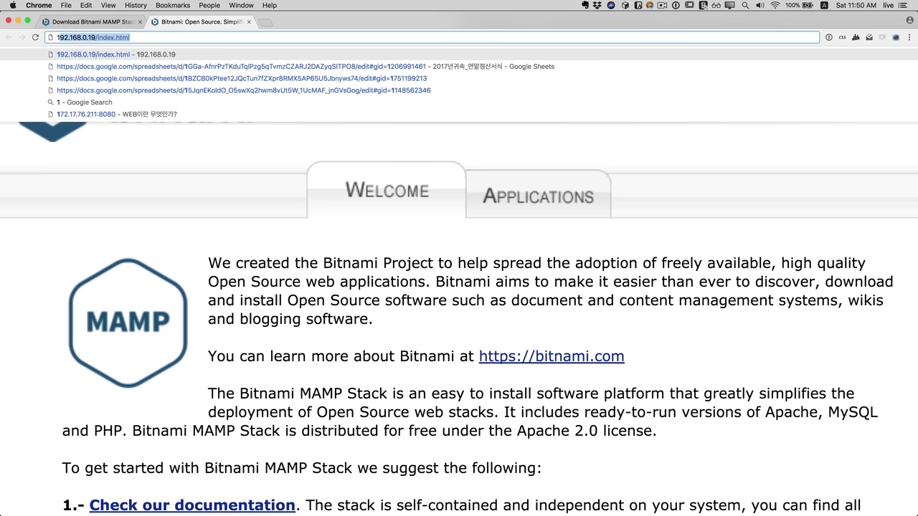
type("27.")
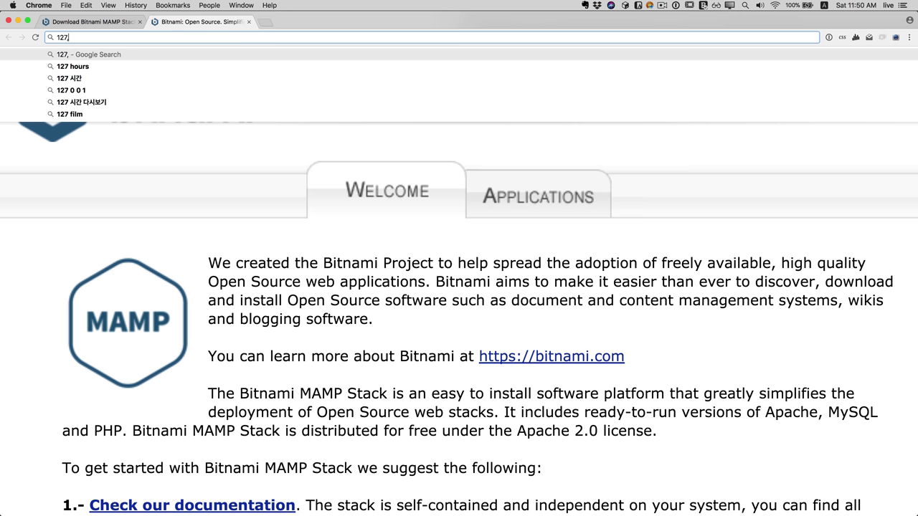
type("0.0.1")
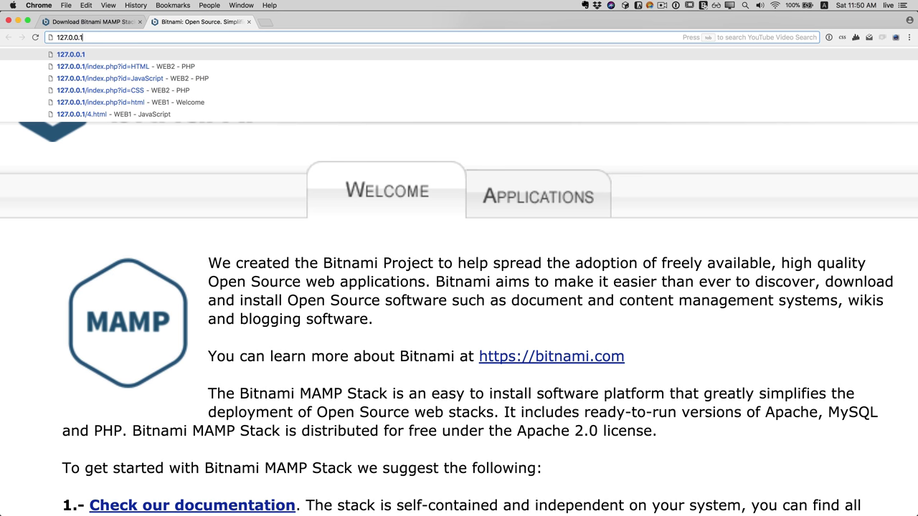
type(":8080")
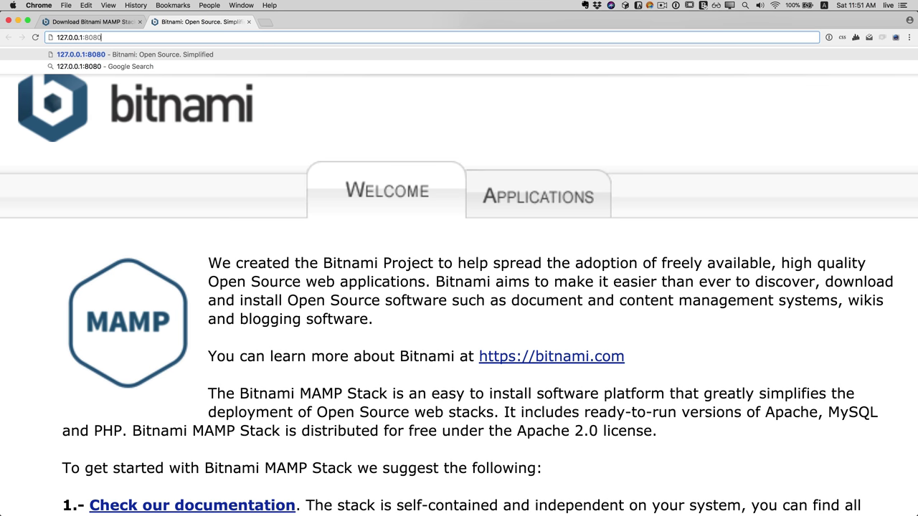
- Complete the server address with the path /test.php and load the page
type("/info.")
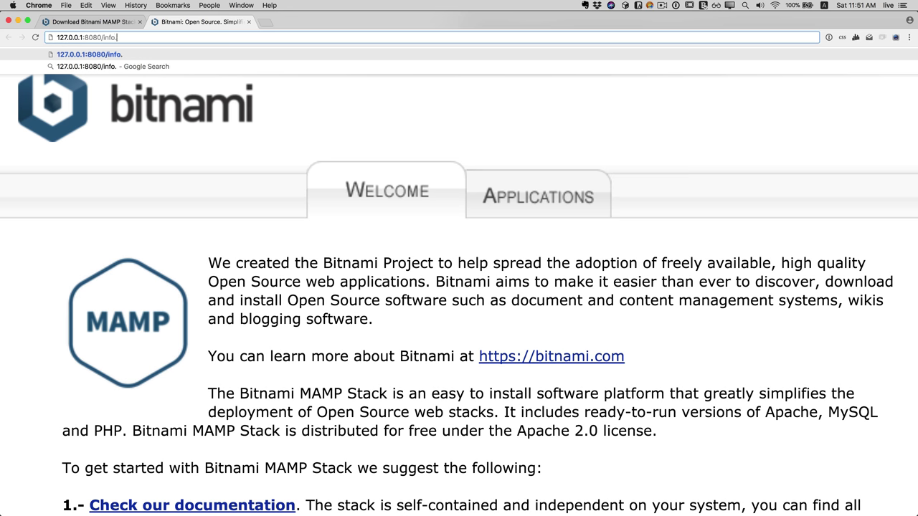
key("super+Tab")
key("super+Tab")
key("BackSpace")
key("BackSpace")
key("BackSpace")
key("BackSpace")
type("test.php")
key("Return")
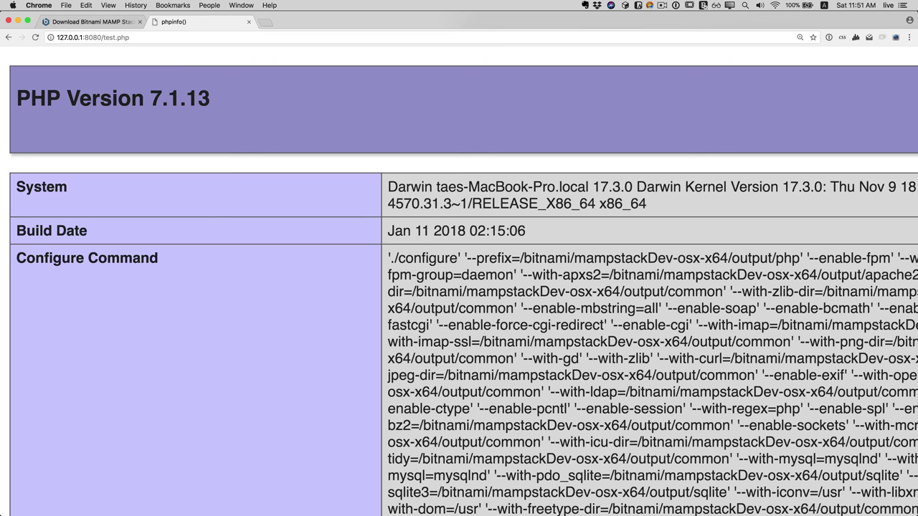
- Look through the PHP information page down to the Apache sections and back to its beginning, and return to Atom
scroll(379, 364, "down", 20)
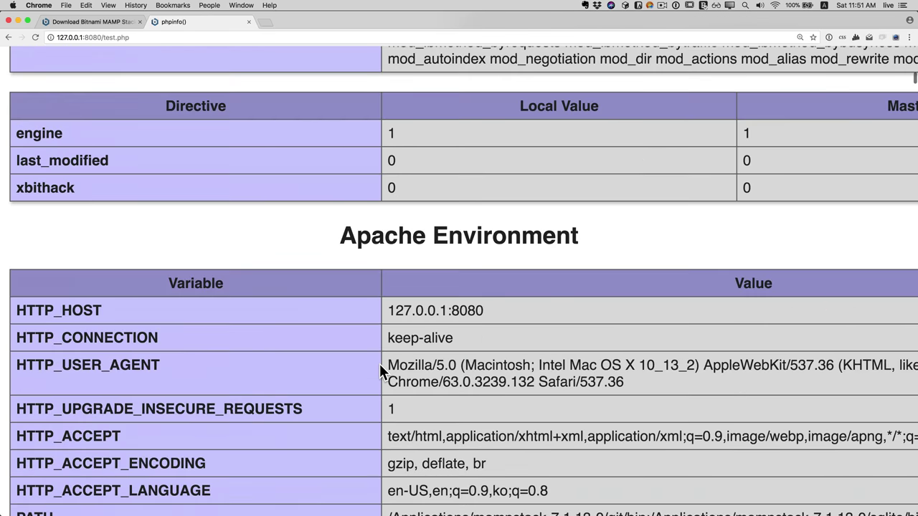
scroll(379, 364, "down", 10)
scroll(380, 363, "up", 20)
scroll(380, 365, "up", 15)
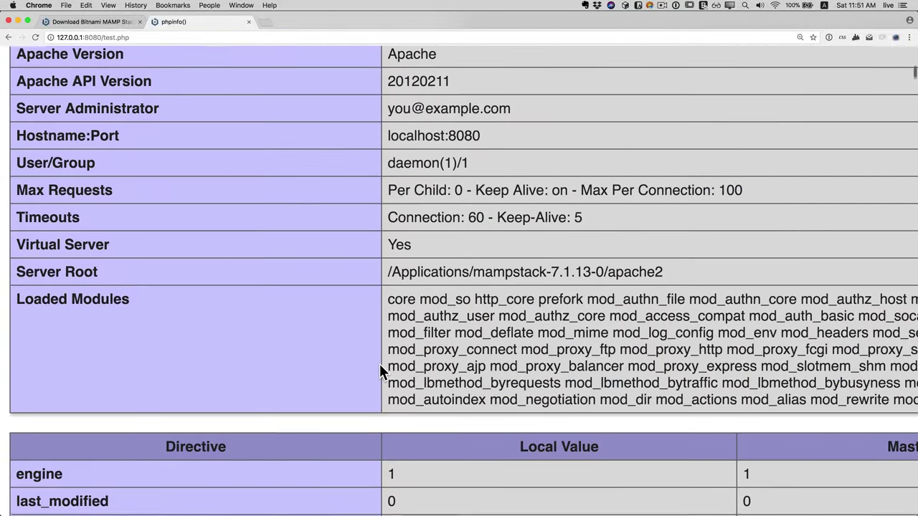
scroll(379, 371, "up", 10)
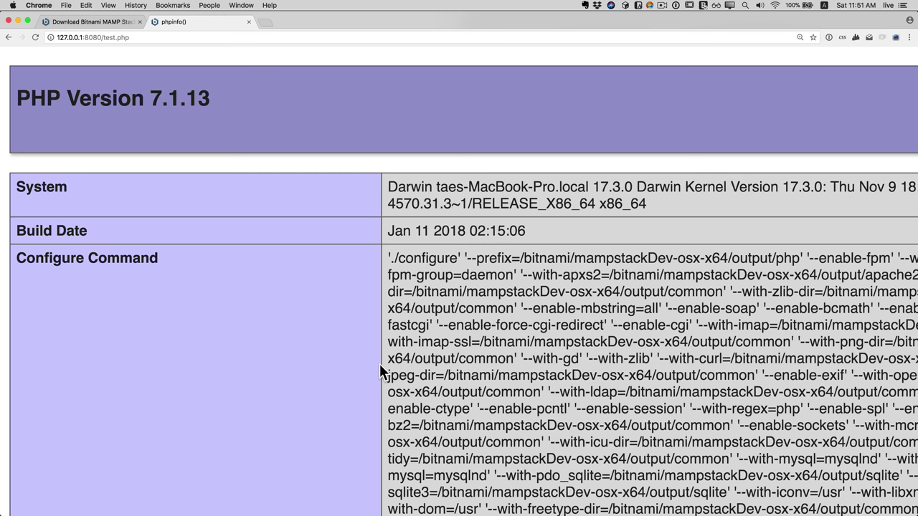
key("super+Tab")
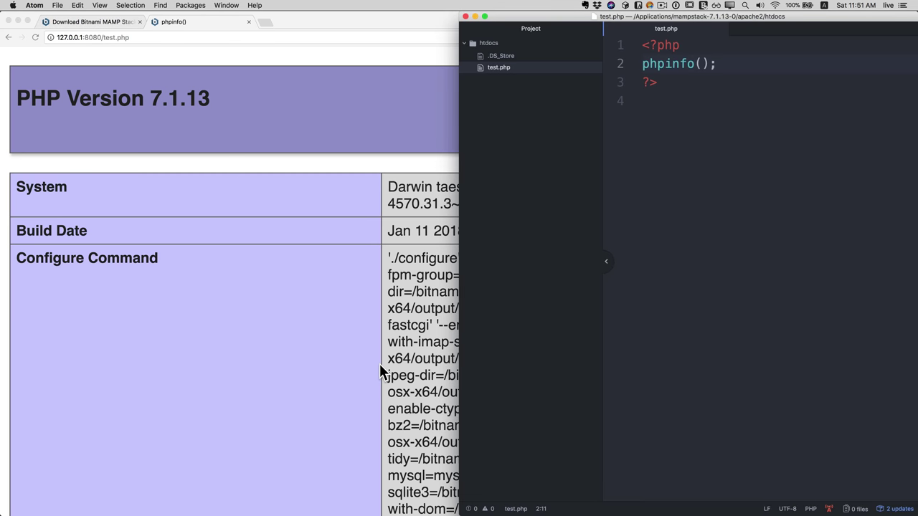